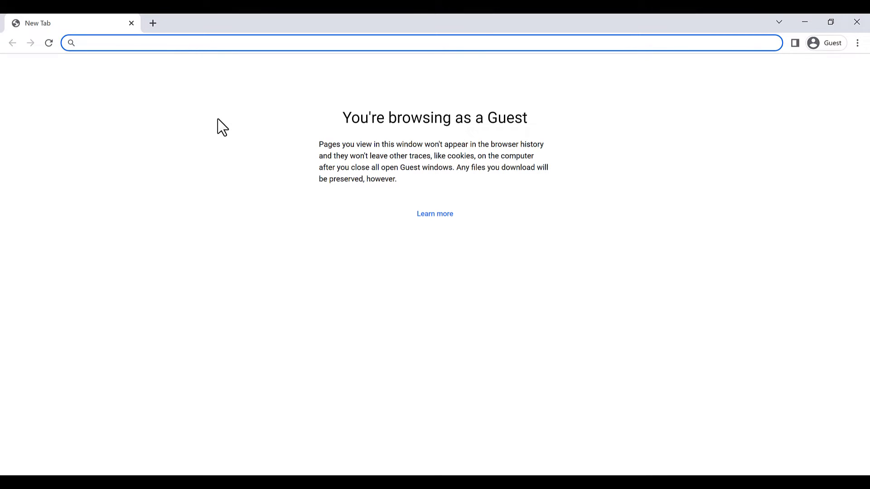
Log in to instagram.com with the account's username and password, skipping Save Login Info.
text(ins)
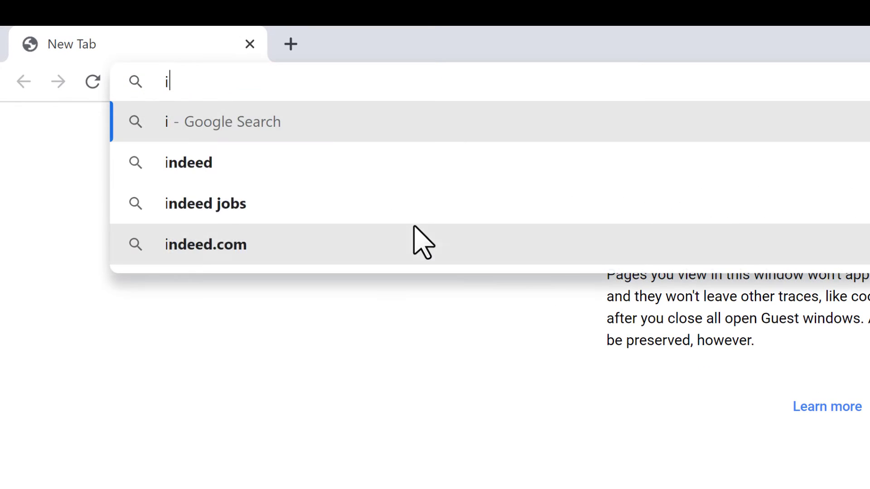
text(tagram.com)
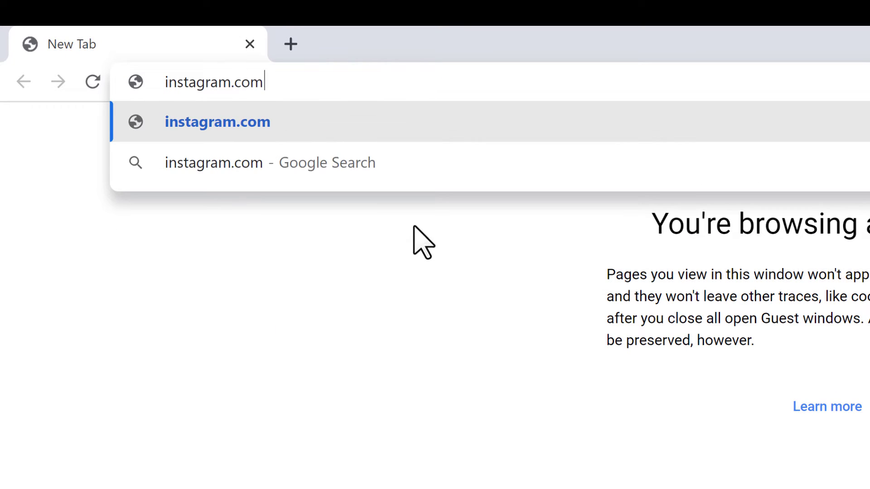
key(Return)
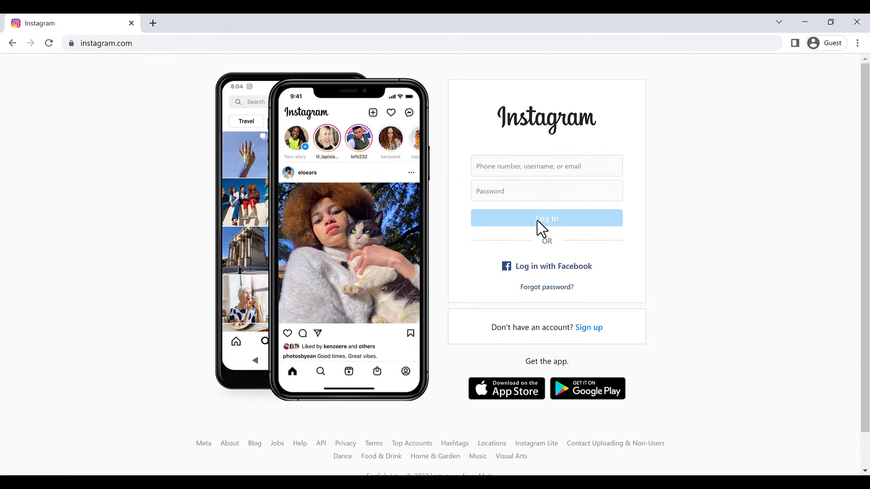
click(537, 171)
text(txt_alagha)
key(Tab)
text(••••••••••)
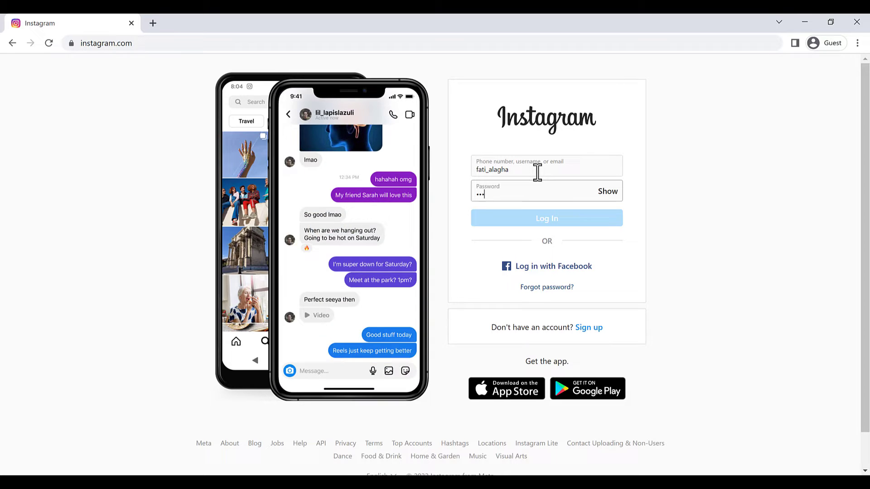
key(Return)
click(461, 306)
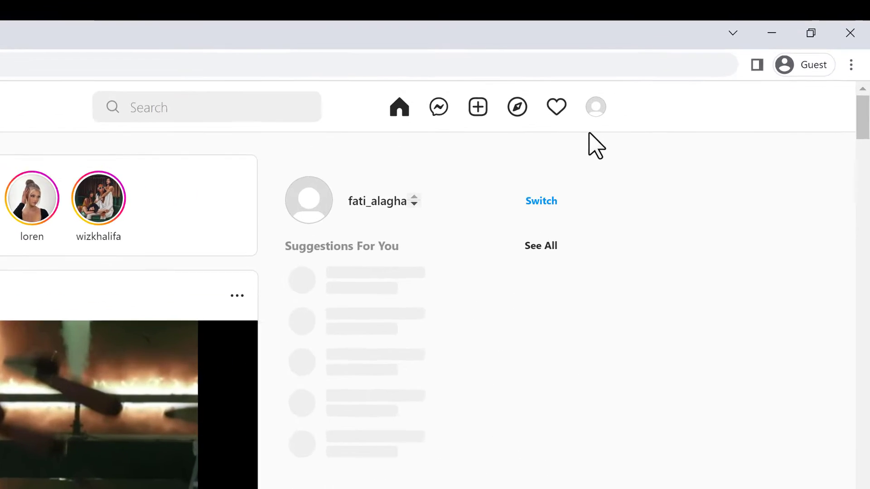
Go to the account's profile page and bring up its settings options.
click(595, 109)
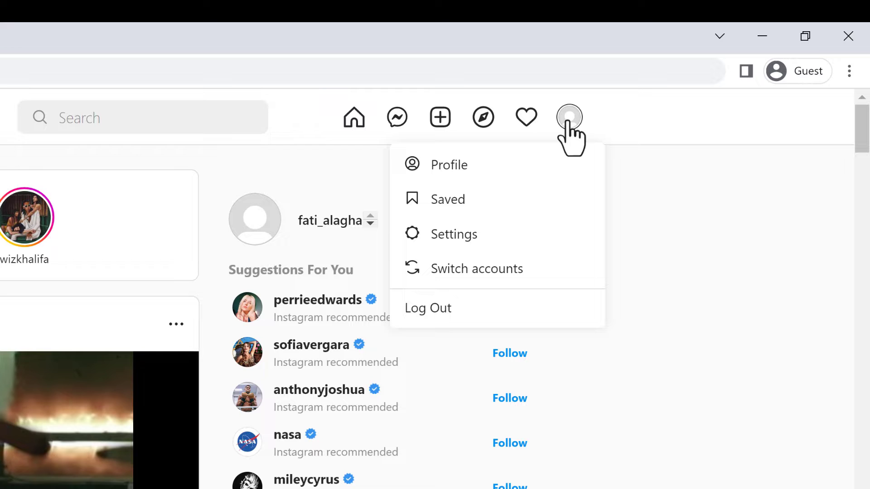
click(514, 166)
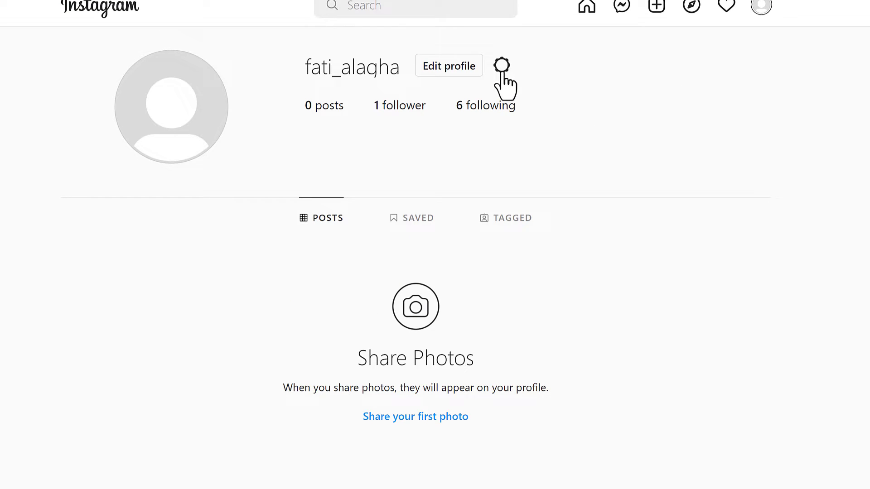
click(502, 67)
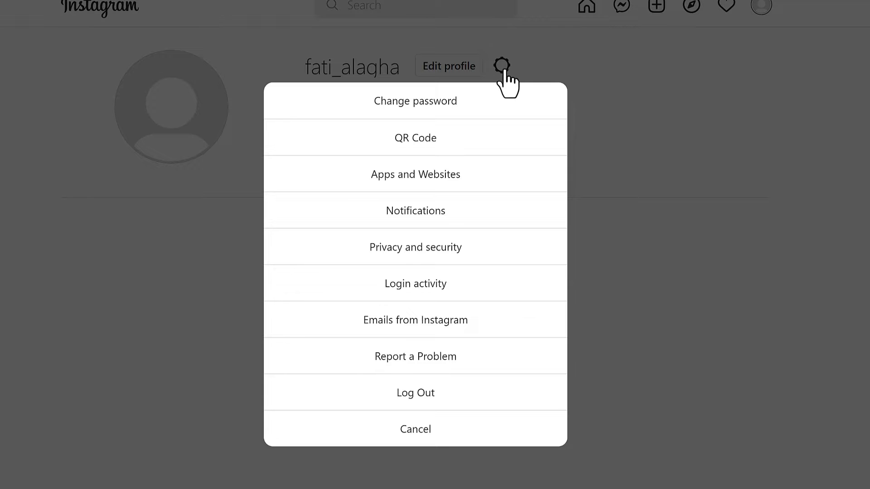
Start a Data Download request from Privacy and Security and select the Email field address.
click(413, 252)
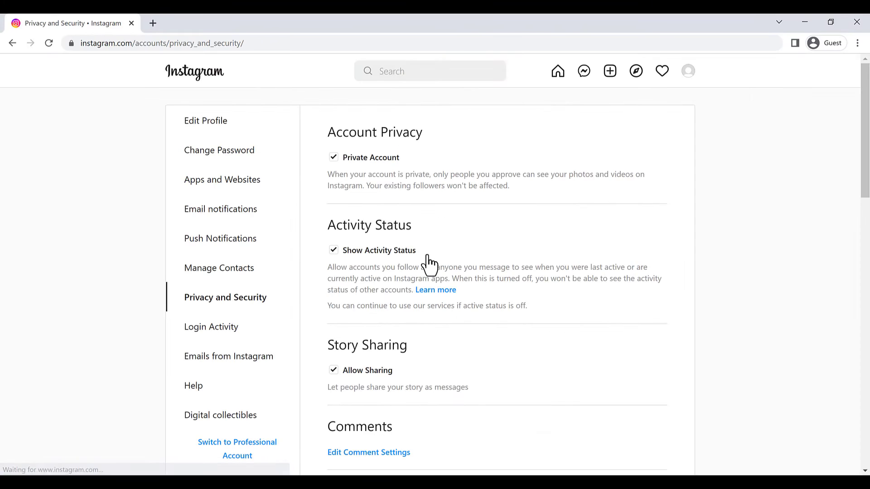
scroll(428, 263, down, 6)
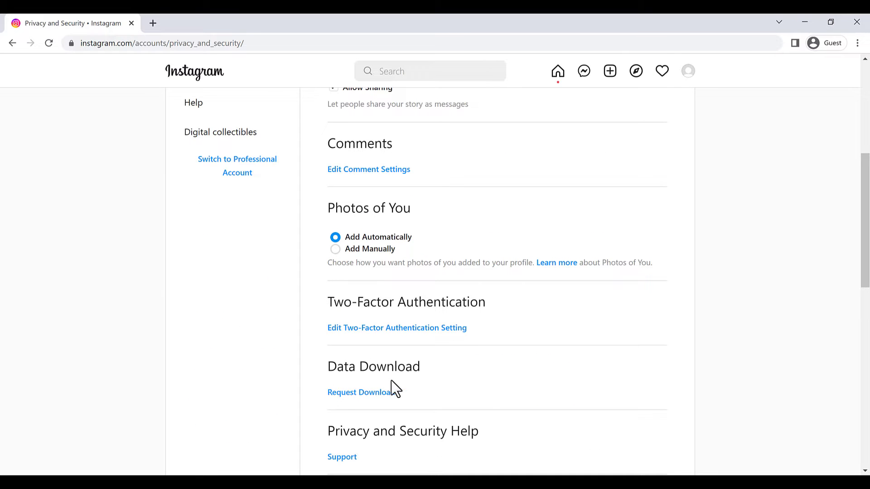
click(335, 396)
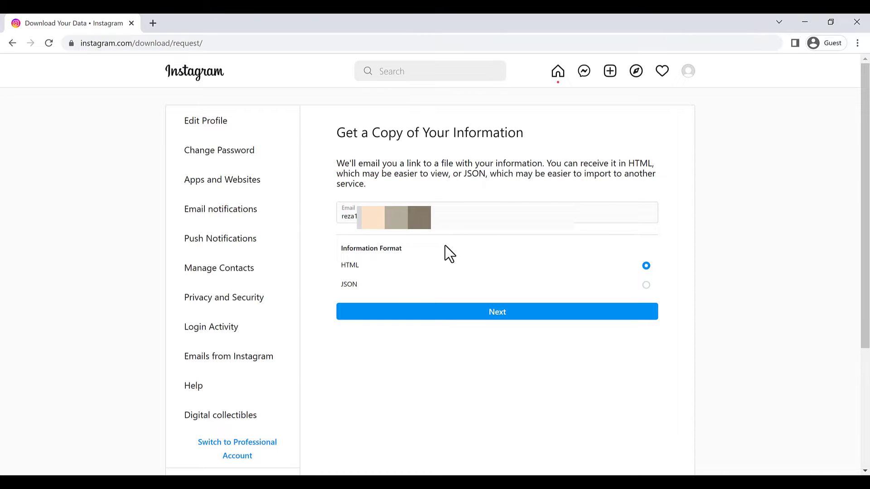
drag(456, 213, 348, 217)
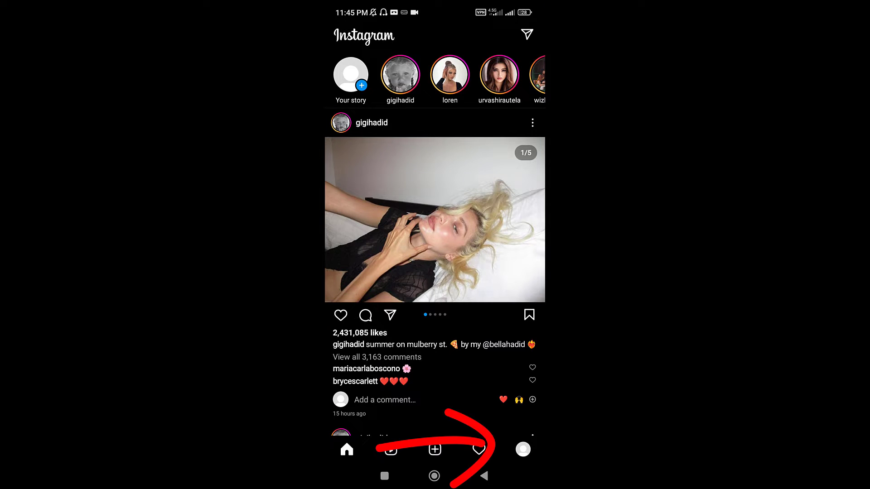
On the phone app, paste the account e-mail into Download your information and request the download.
click(523, 449)
click(526, 35)
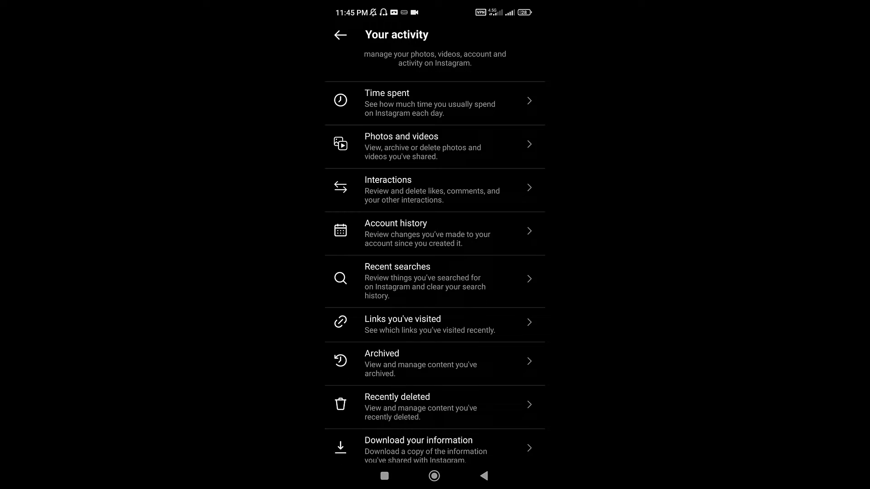
click(408, 437)
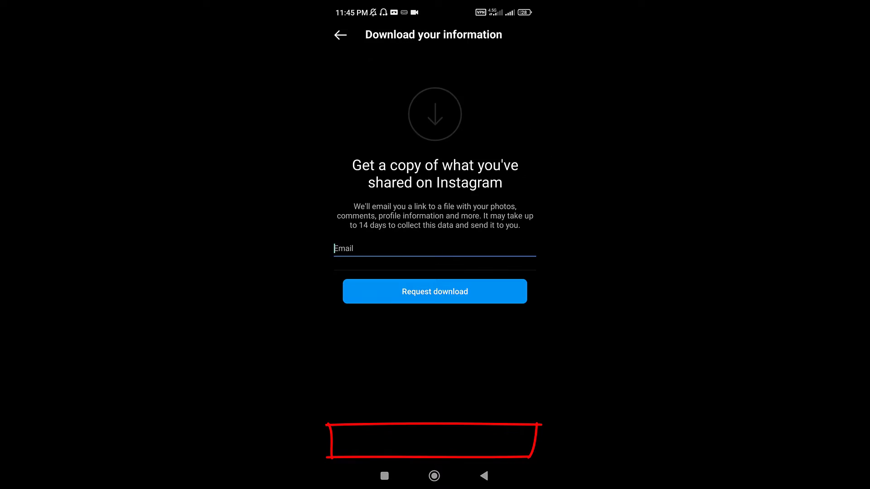
key(ctrl+v)
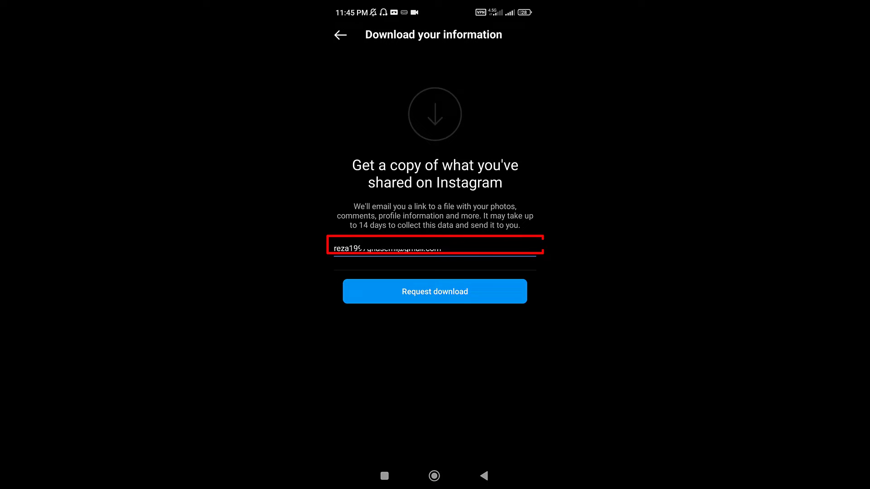
click(435, 291)
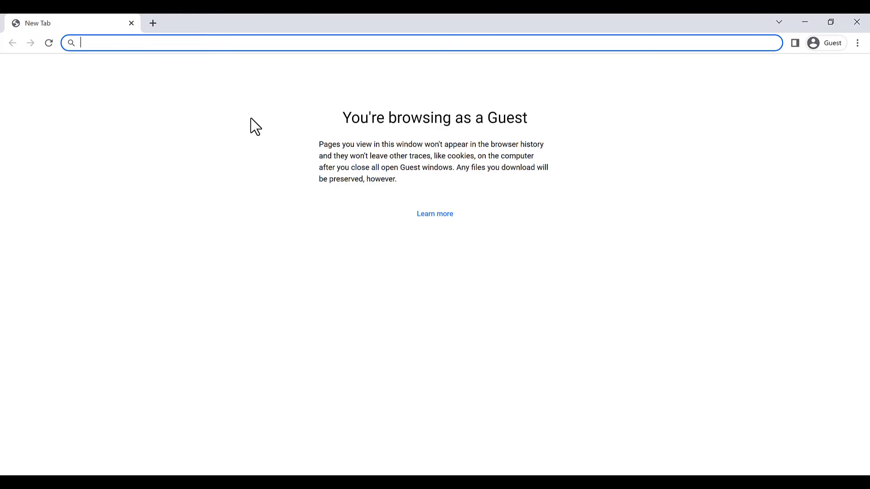
Paste the permanent account removal link into the address bar and load it.
right_click(116, 42)
click(141, 119)
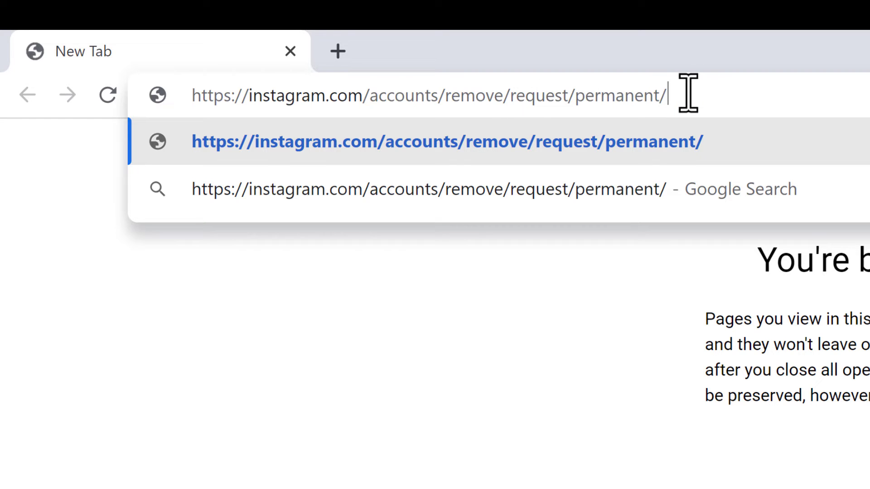
key(Return)
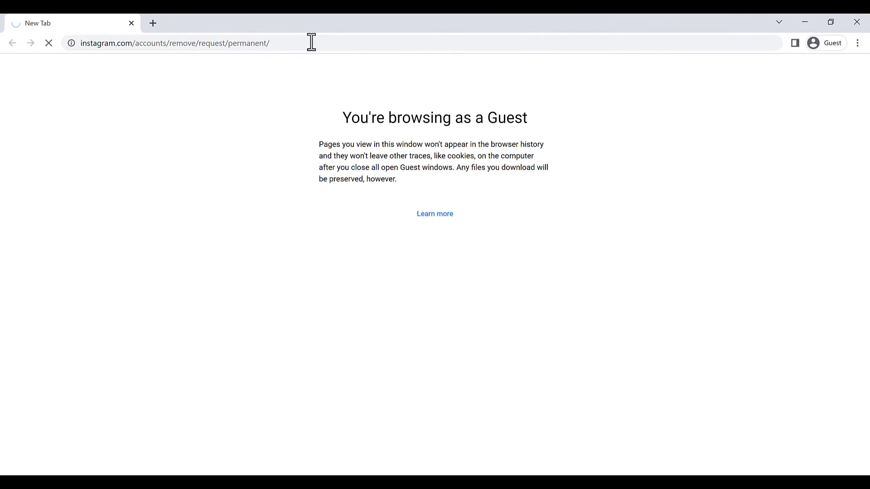
Sign in with the account's username and password to reach Delete your account.
click(383, 160)
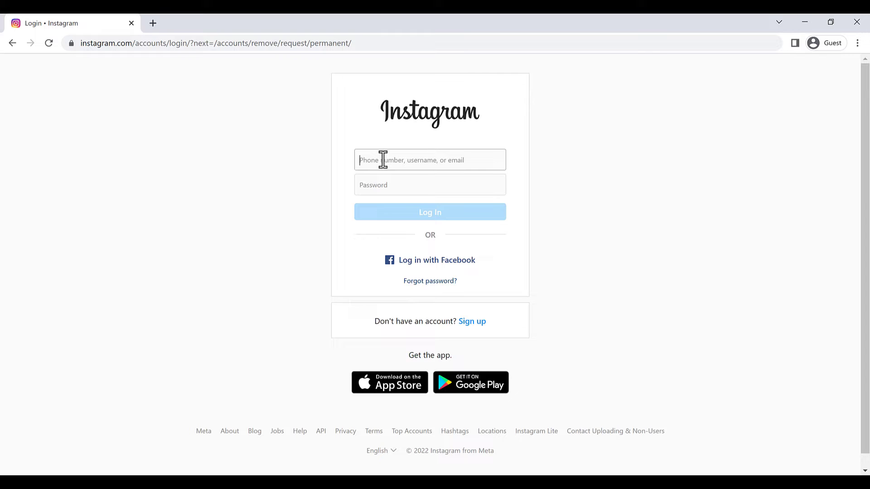
key(Tab)
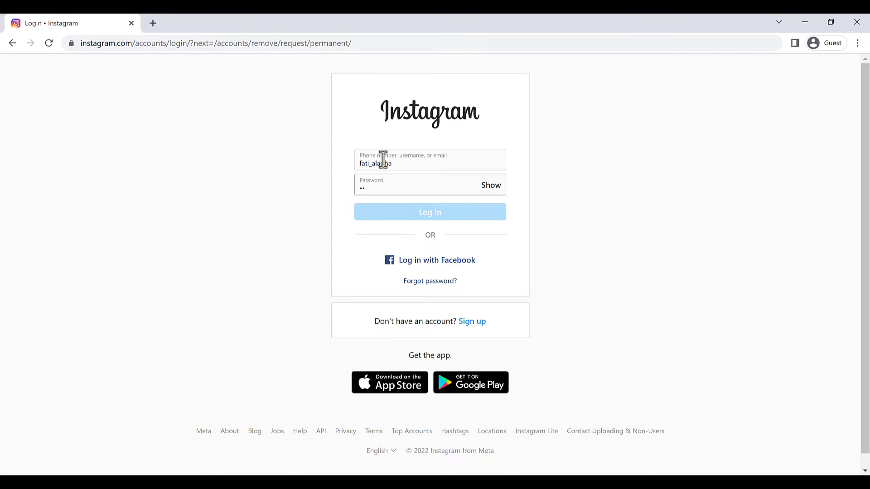
key(Return)
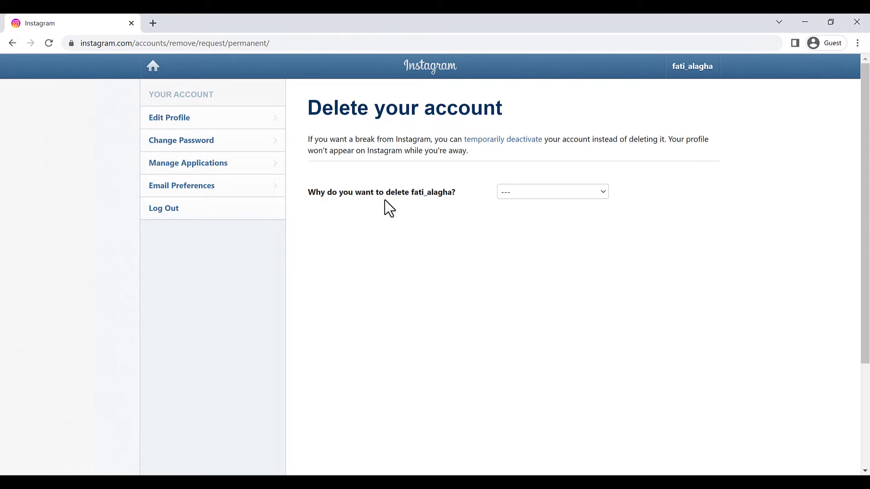
Delete the account with 'Something else' as the reason and the password re-entered, then confirm.
click(573, 193)
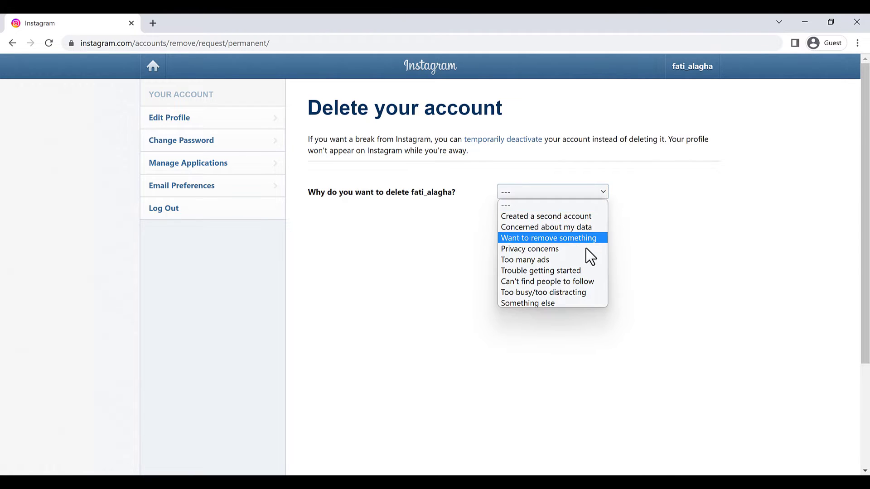
click(546, 302)
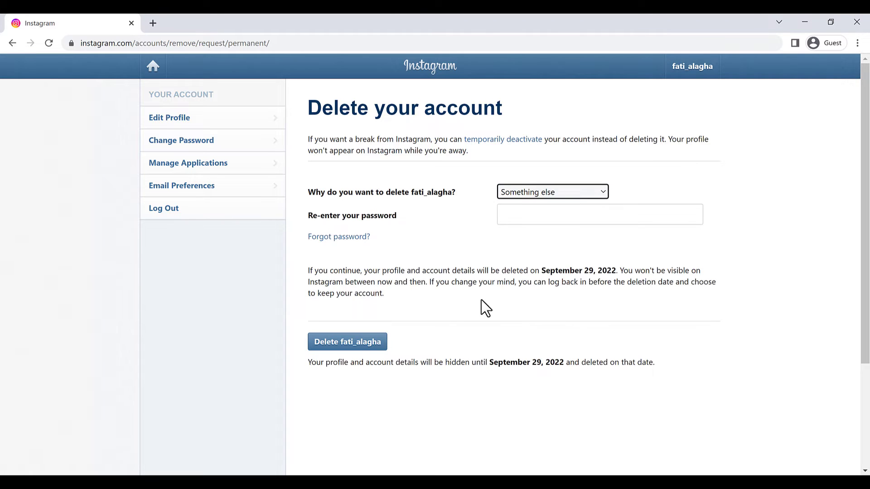
click(544, 216)
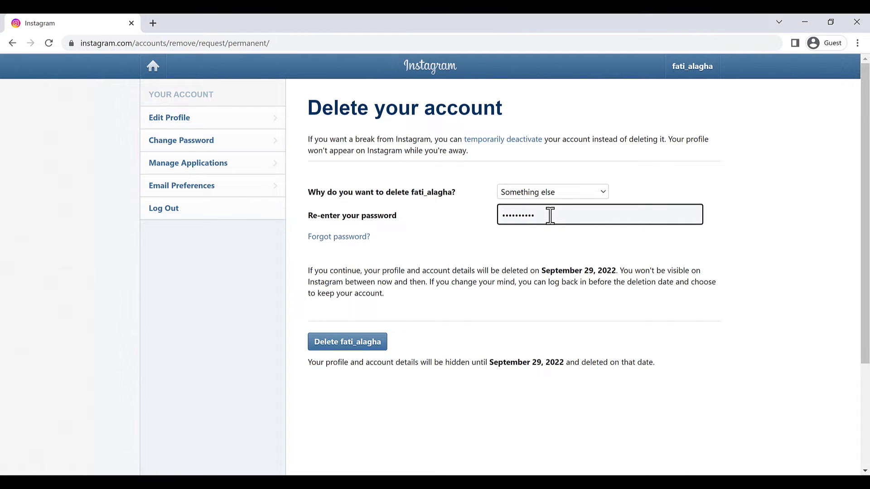
click(358, 354)
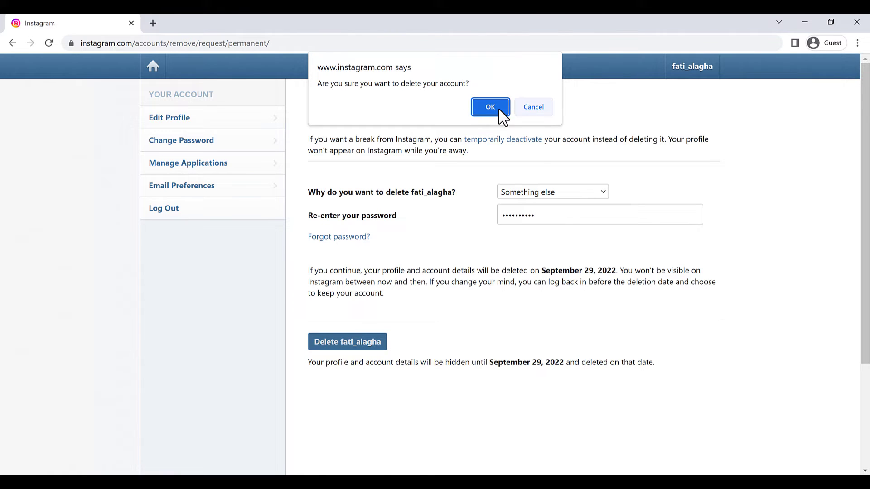
click(490, 108)
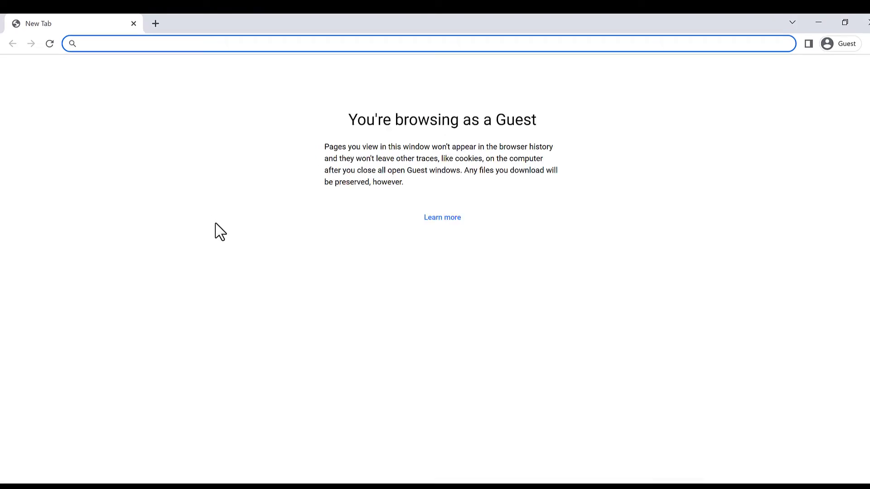
Log back in at instagram.com with the account's credentials and open its Profile page.
text(insta)
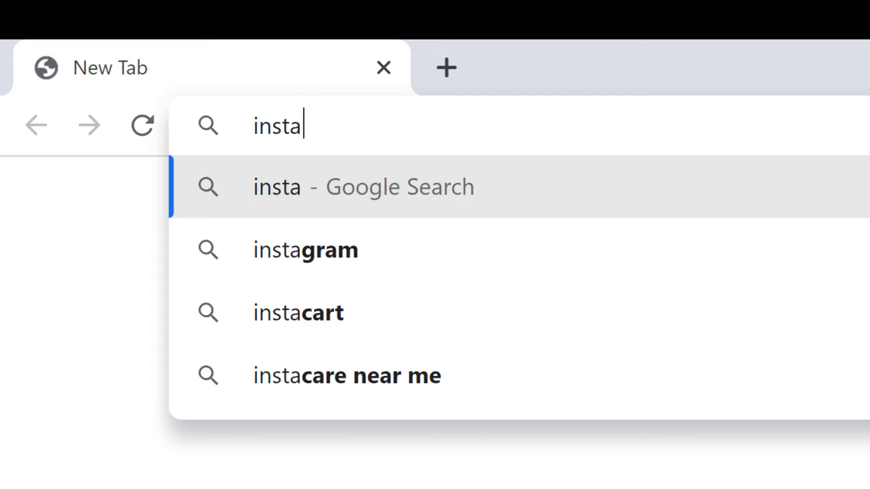
text(gram.com)
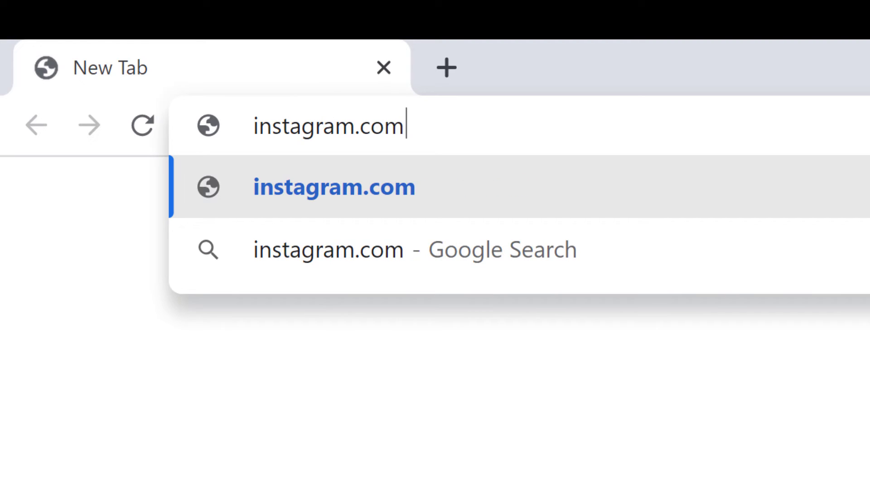
key(Return)
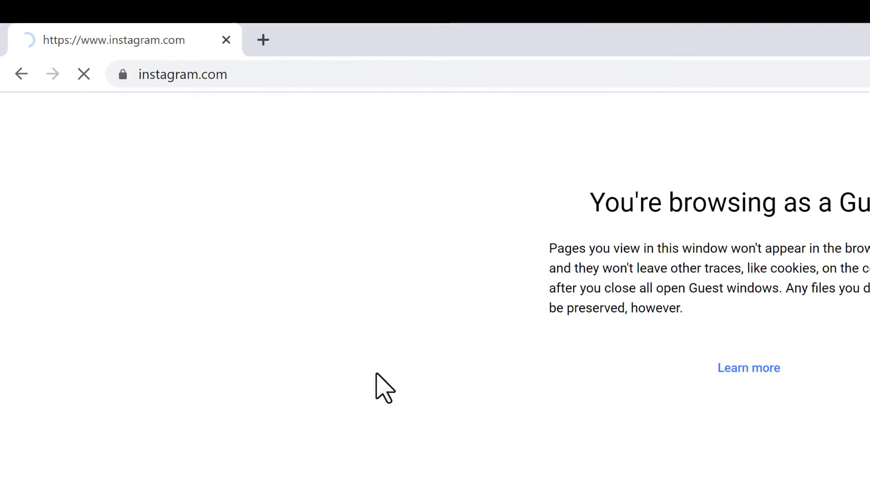
click(523, 167)
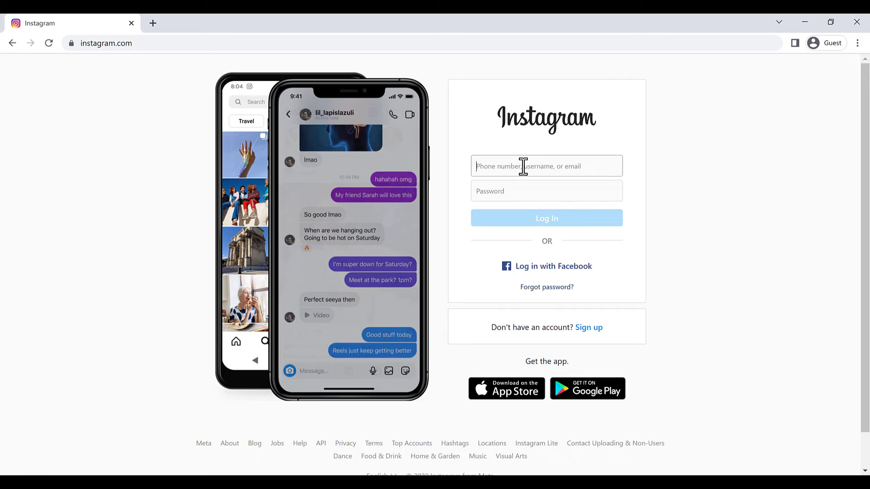
click(518, 194)
text(••••••••••)
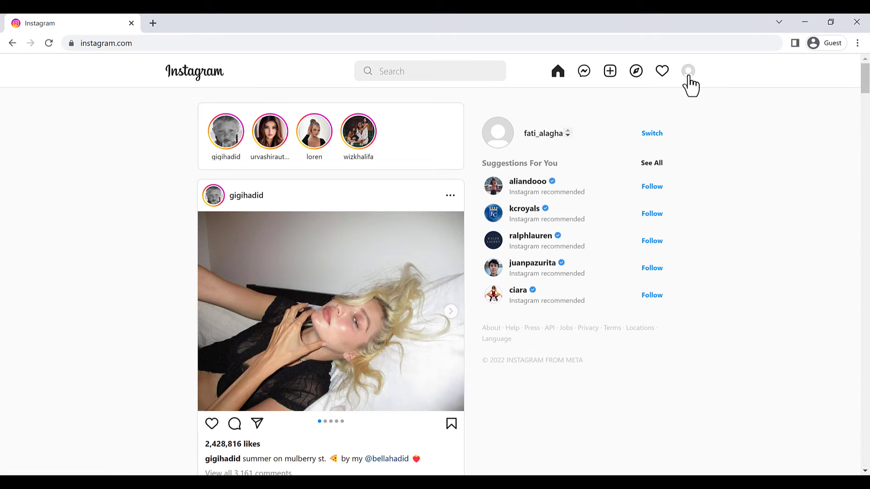
click(688, 72)
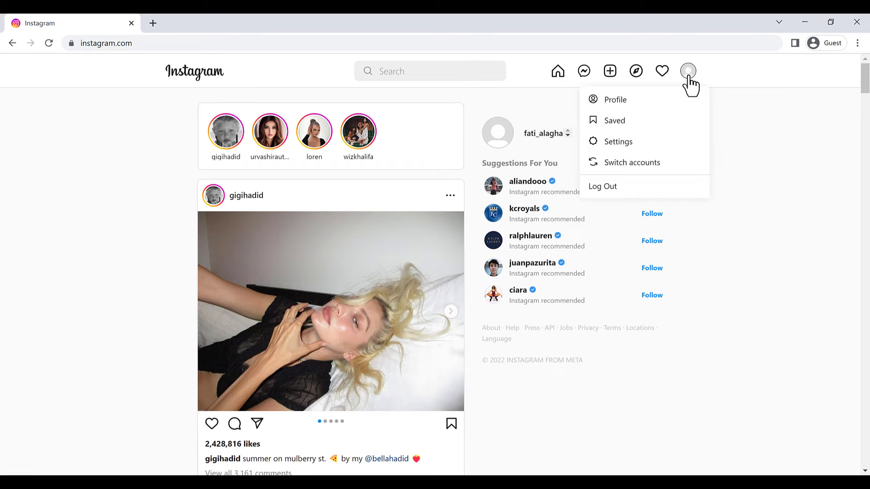
click(614, 101)
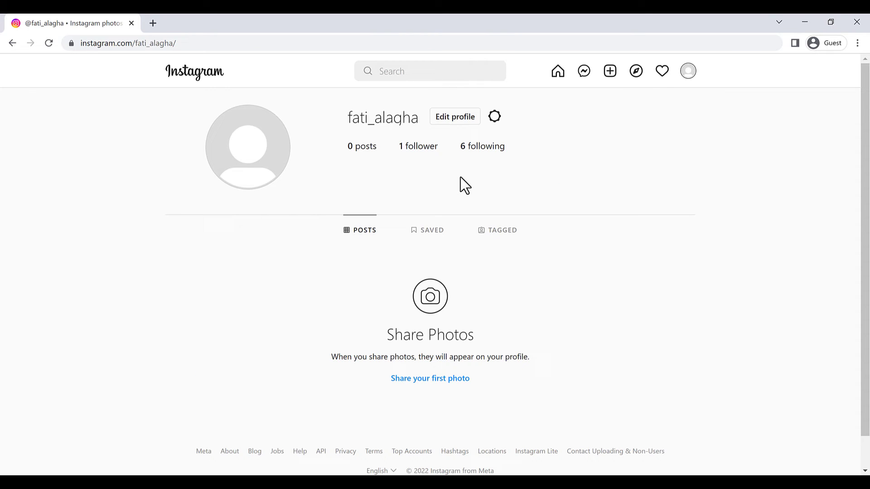
From Edit profile, follow the 'Temporarily deactivate my account' link at the bottom.
click(453, 121)
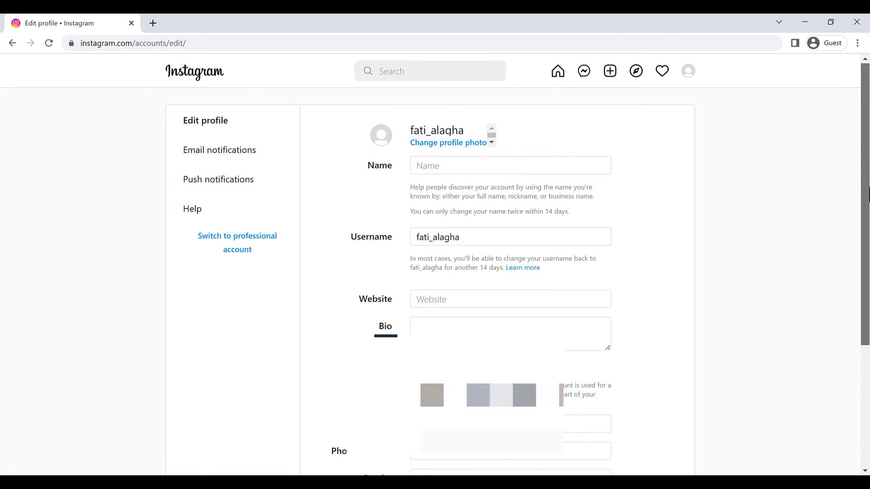
scroll(511, 317, down, 5)
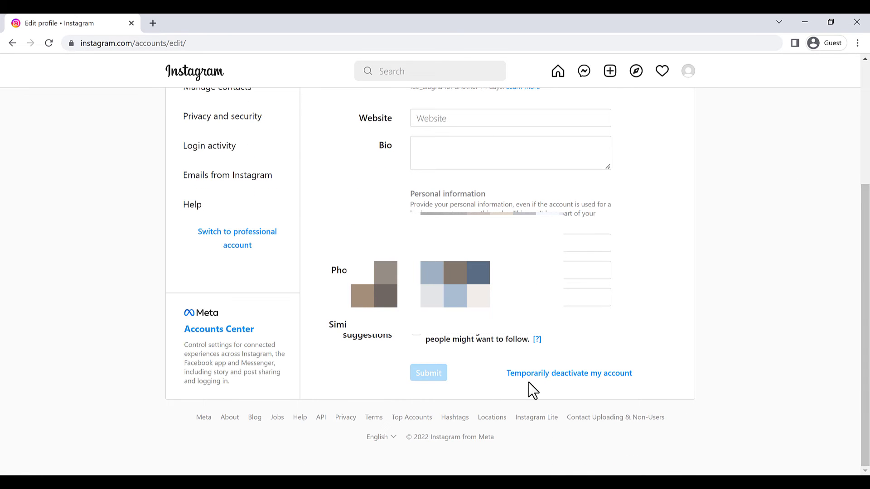
click(592, 376)
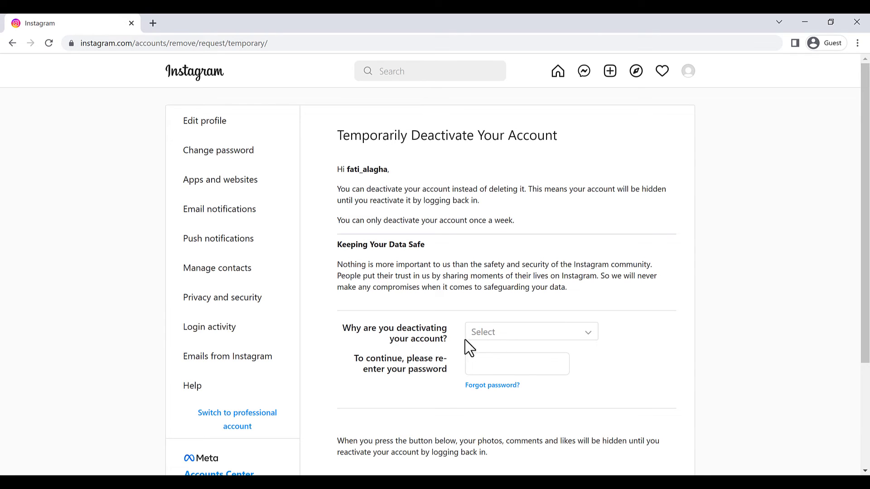
Choose 'Something else' as the deactivation reason and re-enter the account password.
click(485, 336)
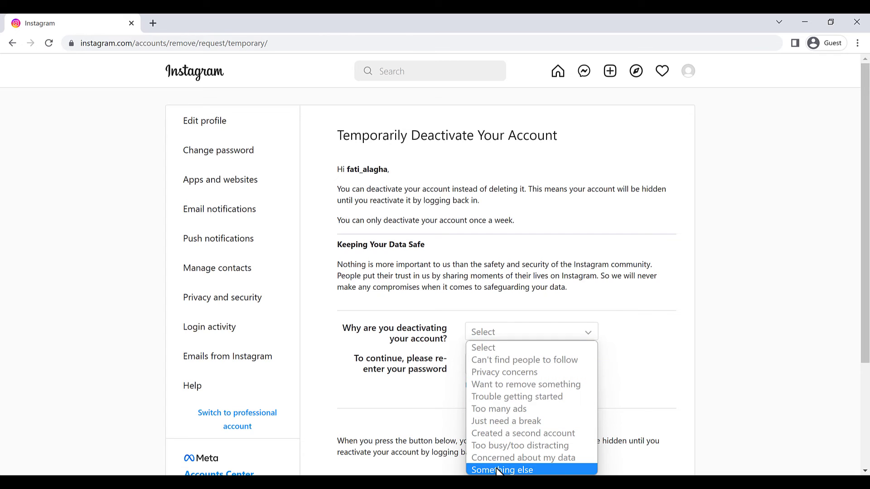
click(498, 470)
click(477, 364)
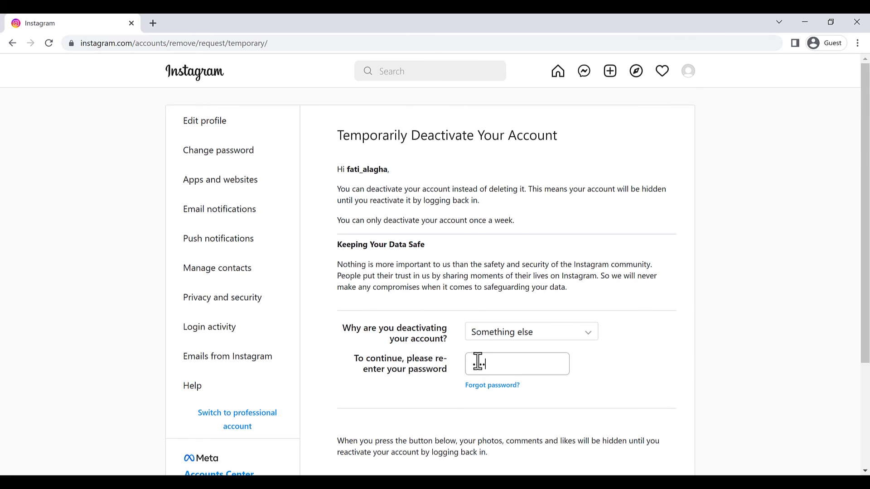
scroll(478, 364, down, 3)
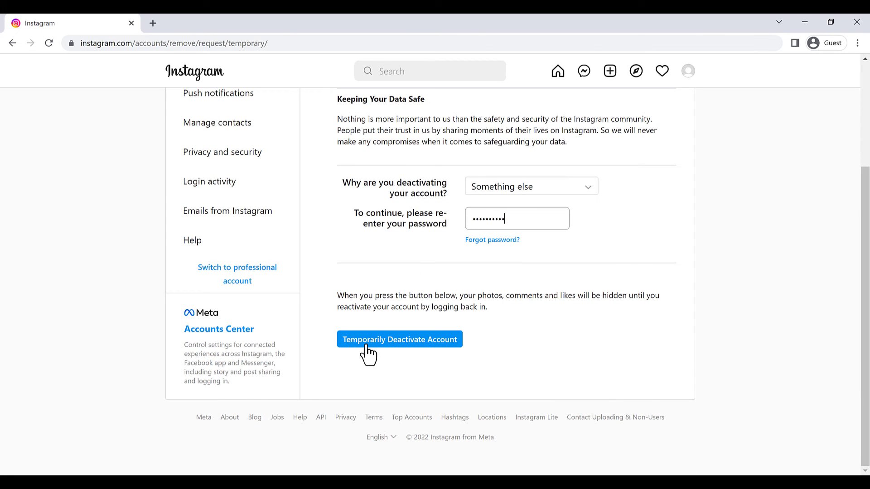